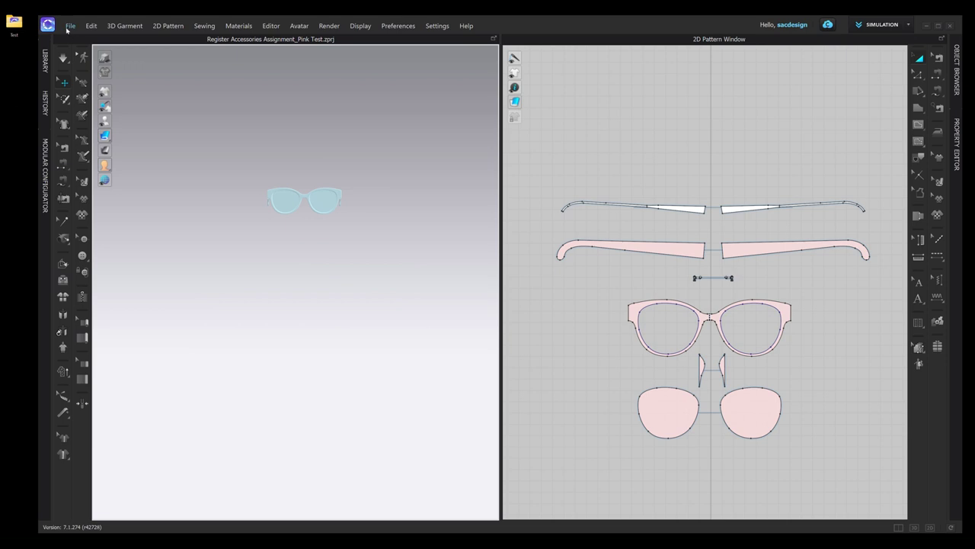
- Export the eyeglasses as an FBX file named Glasses in the Test folder, as a thick single object
{"action": "left_click", "coordinate": [69, 29]}
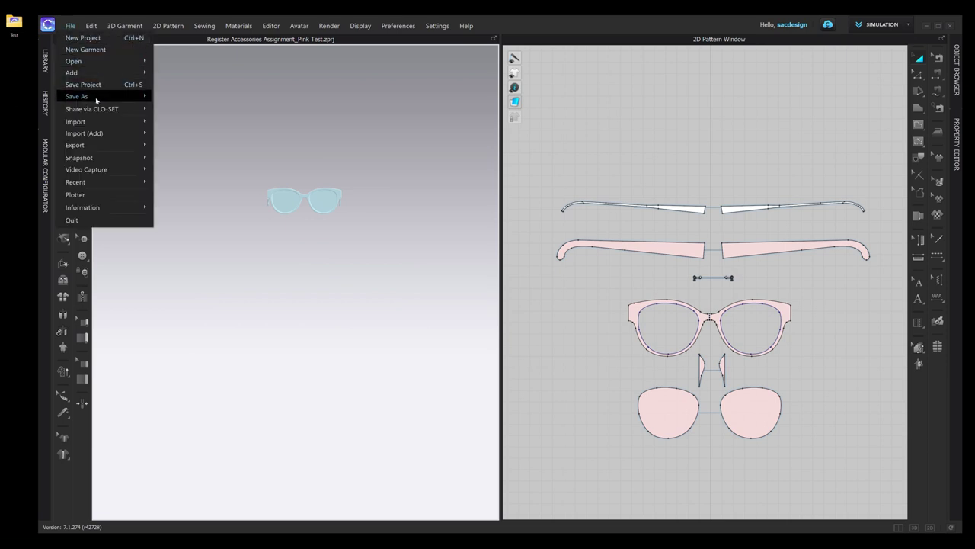
{"action": "mouse_move", "coordinate": [101, 147]}
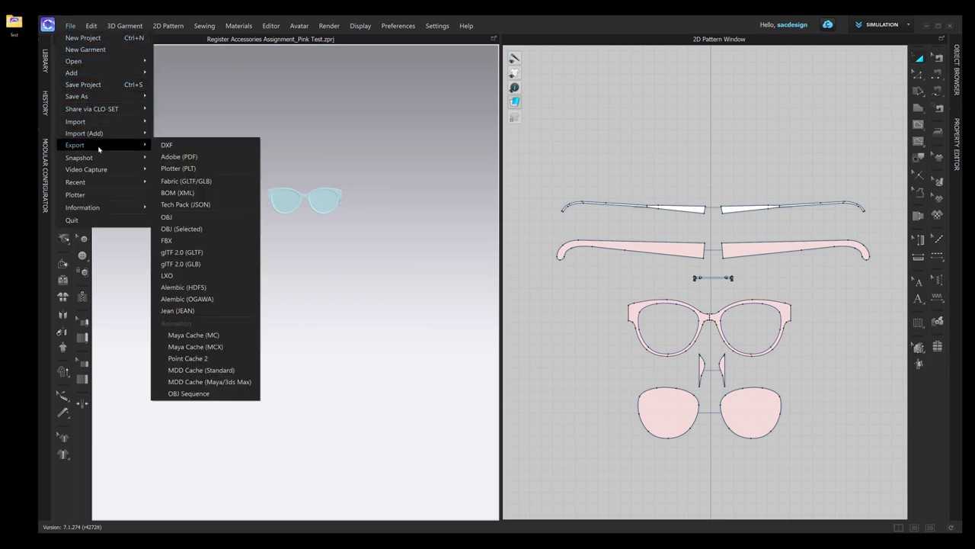
{"action": "left_click", "coordinate": [194, 239]}
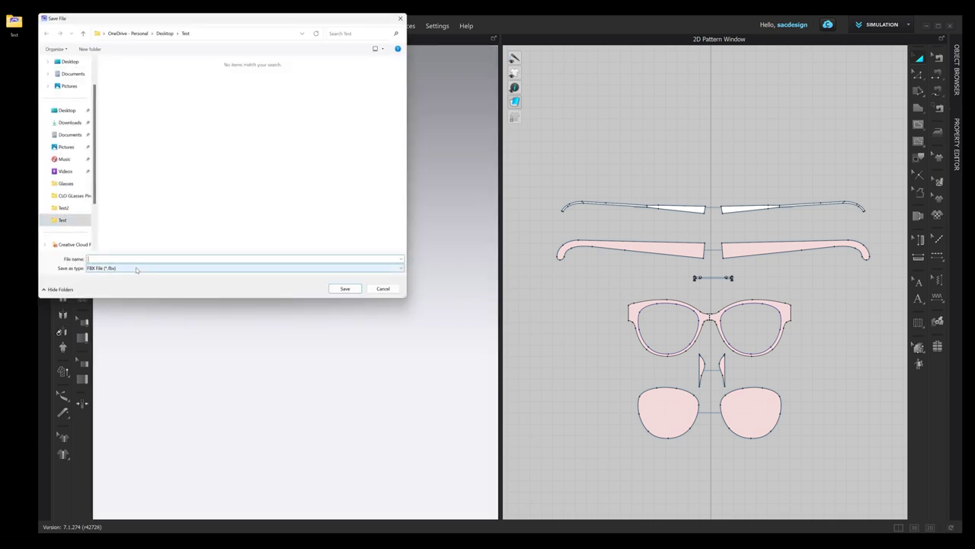
{"action": "type", "text": "Glasses"}
{"action": "left_click", "coordinate": [344, 290]}
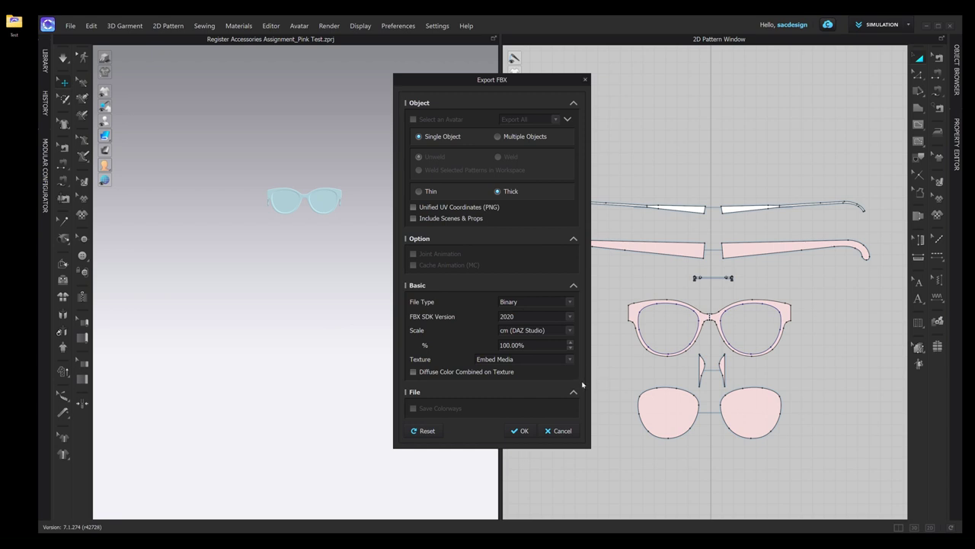
{"action": "left_click", "coordinate": [521, 431]}
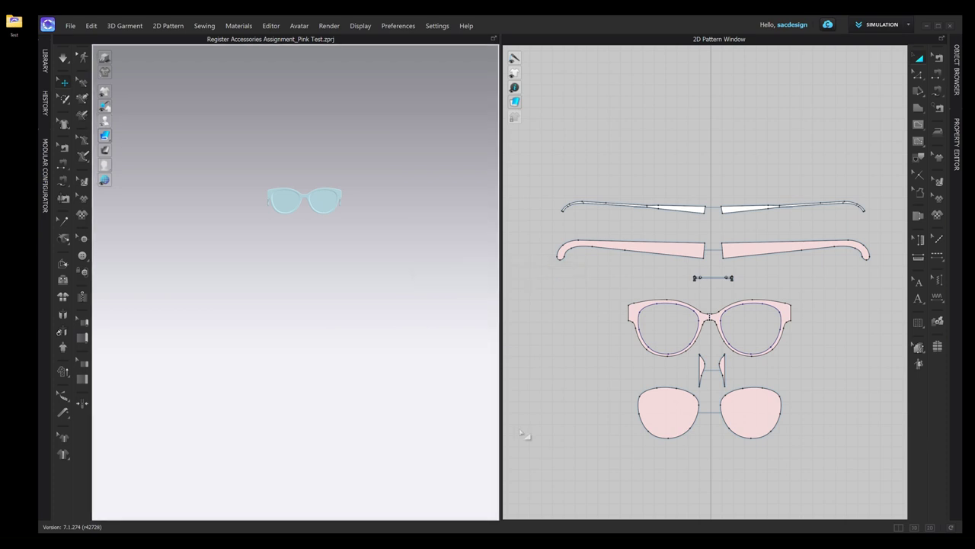
- Load the FV2_Gr… avatar from the library's Avatar folder into the project
{"action": "left_click", "coordinate": [45, 61]}
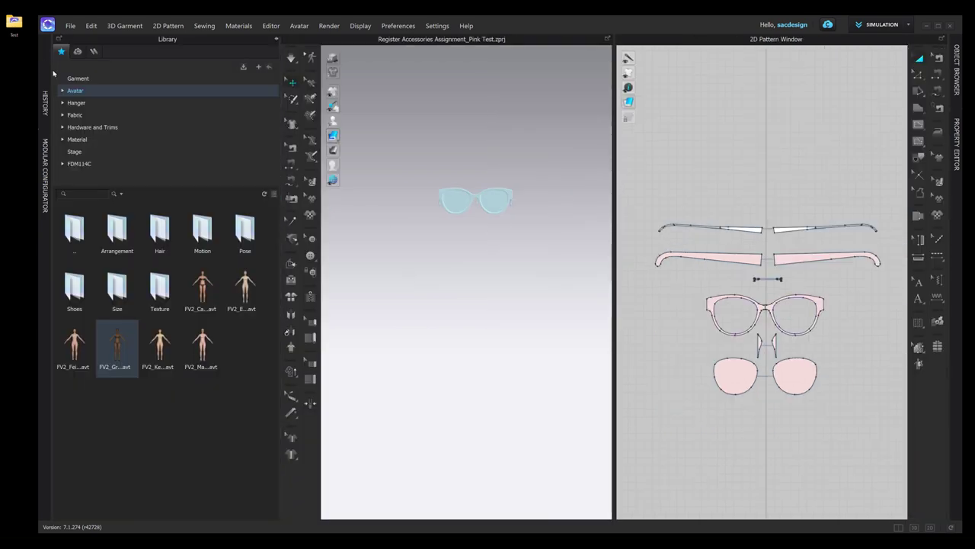
{"action": "double_click", "coordinate": [114, 344]}
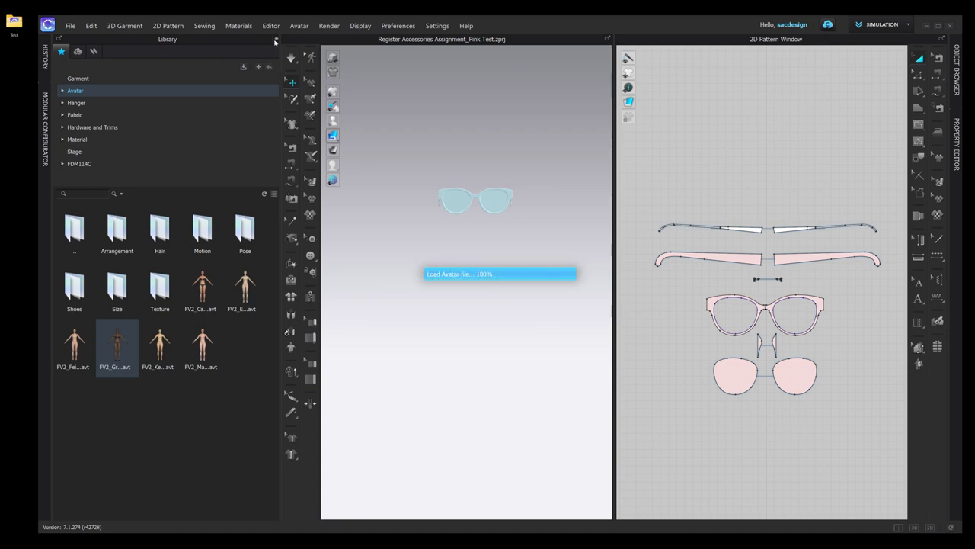
{"action": "key", "text": "Return"}
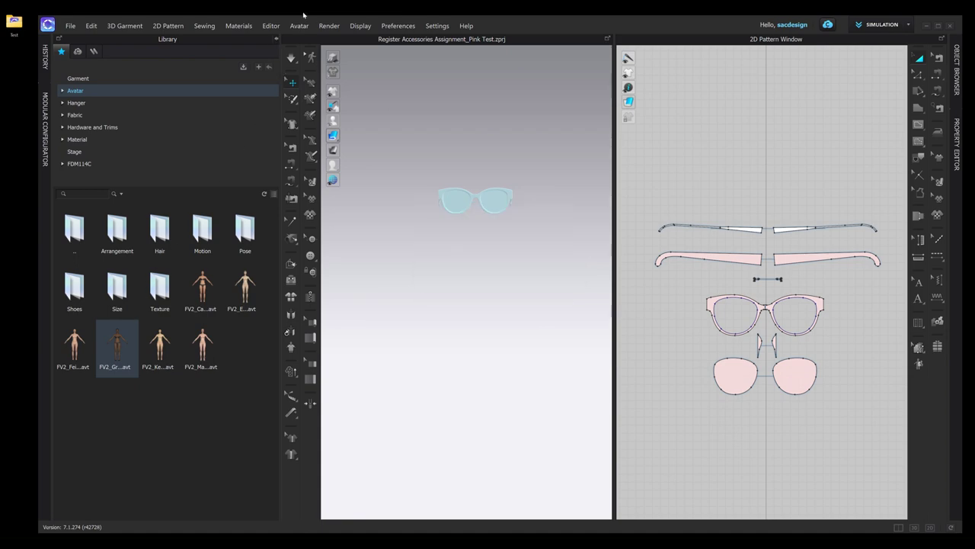
{"action": "left_click", "coordinate": [277, 38]}
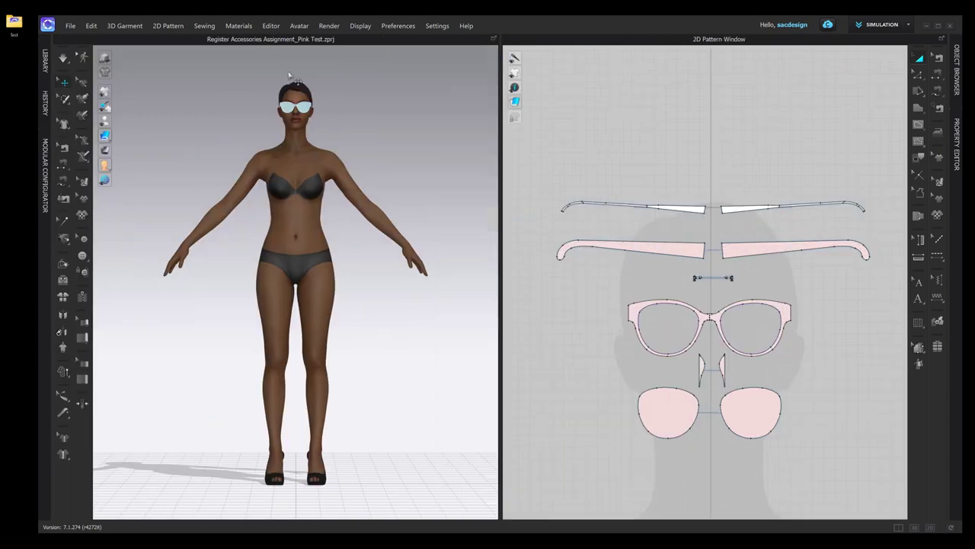
- Set up a new accessory registration with type Glasses, using the Glasses FBX from the Test folder as its source
{"action": "middle_click_drag", "start_coordinate": [333, 66], "coordinate": [309, 175]}
{"action": "scroll", "coordinate": [331, 155], "scroll_direction": "up", "scroll_amount": 3}
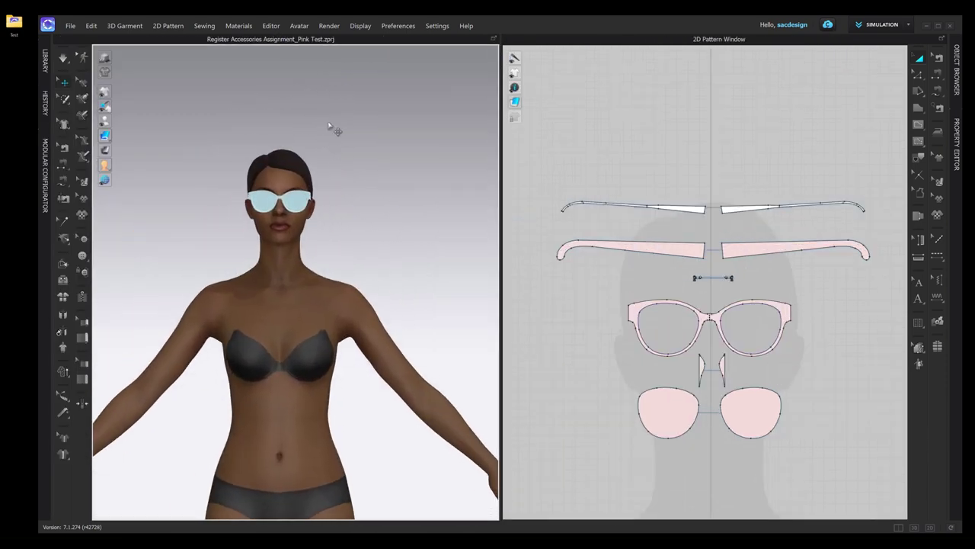
{"action": "left_click", "coordinate": [298, 26]}
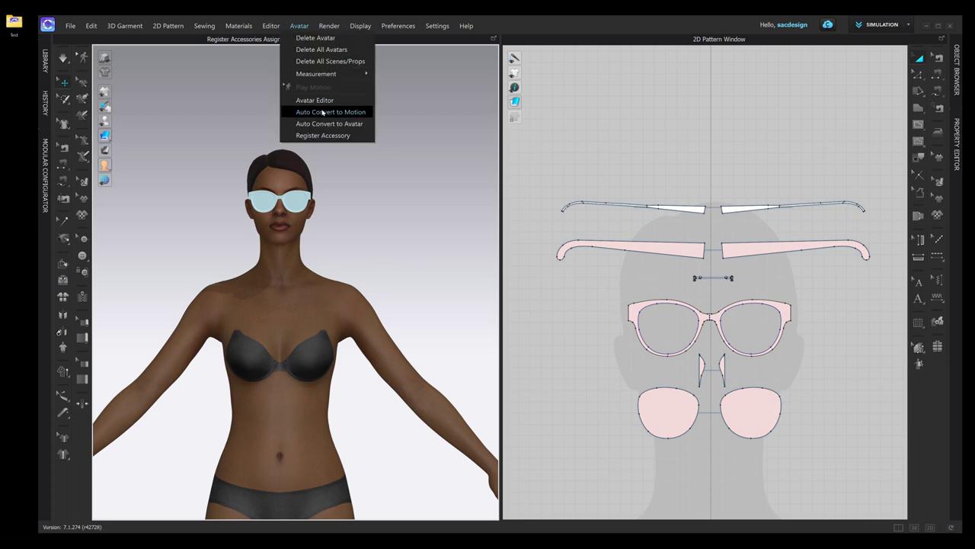
{"action": "left_click", "coordinate": [323, 135]}
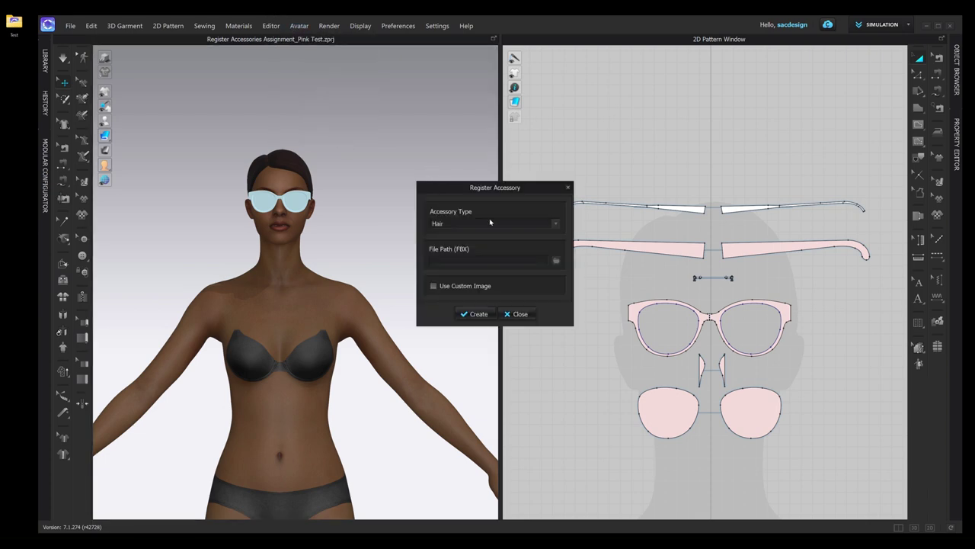
{"action": "left_click", "coordinate": [557, 225]}
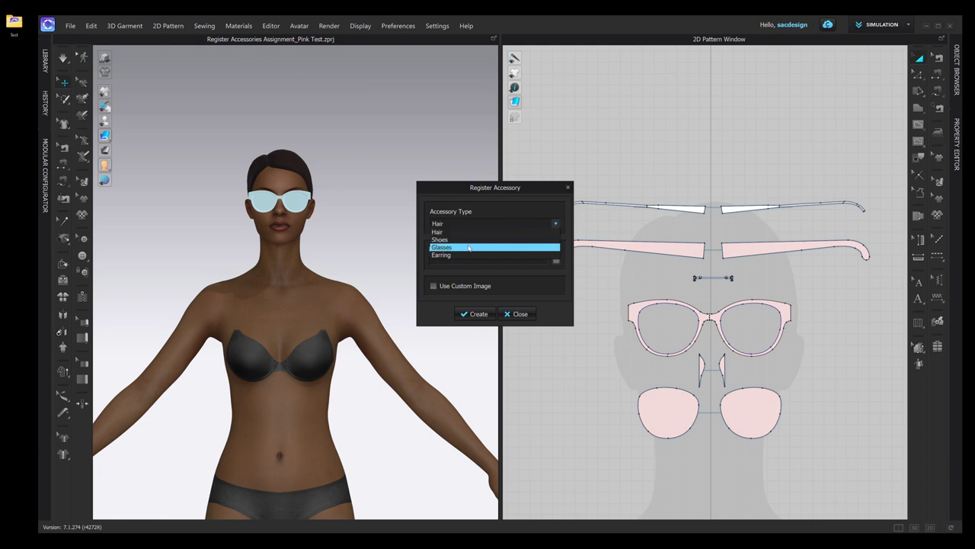
{"action": "left_click", "coordinate": [553, 247]}
{"action": "left_click", "coordinate": [557, 260]}
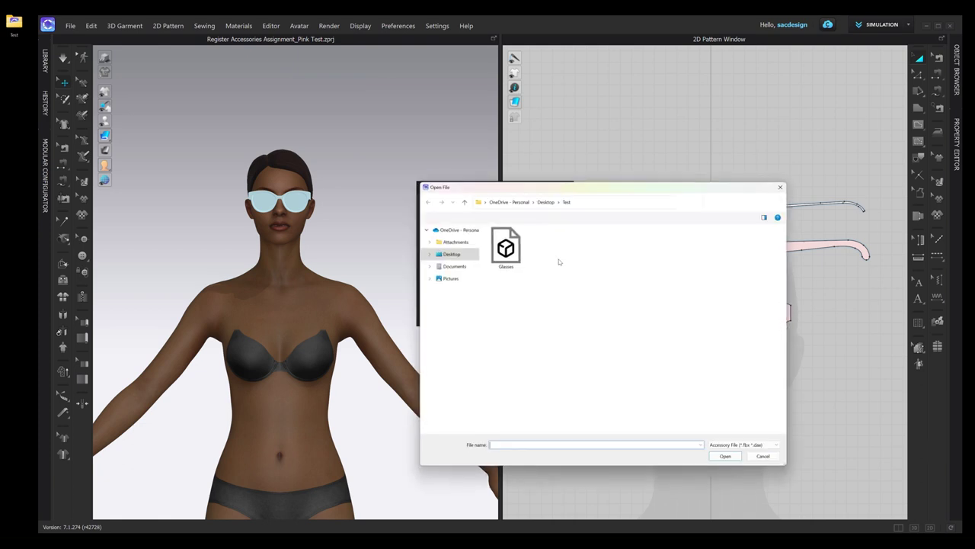
{"action": "left_click", "coordinate": [514, 248]}
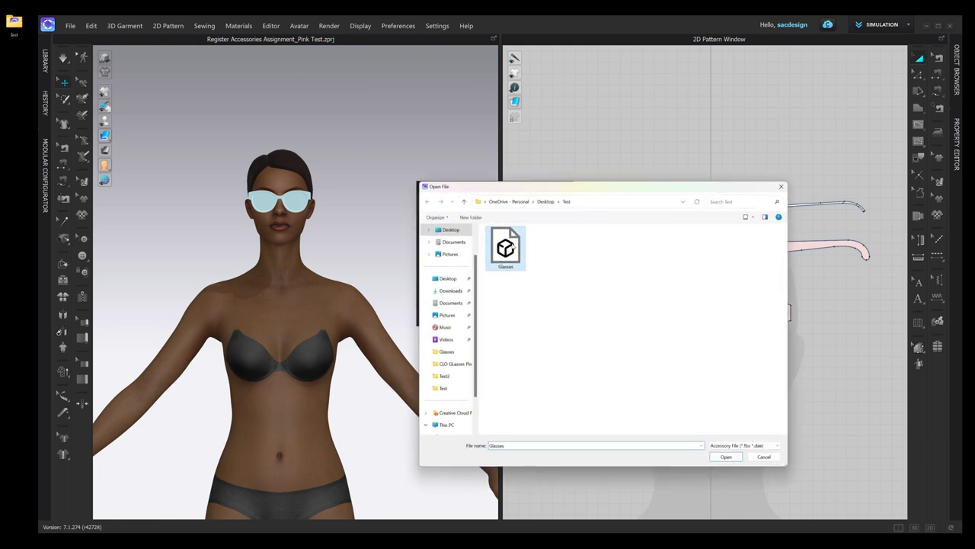
{"action": "double_click", "coordinate": [514, 247]}
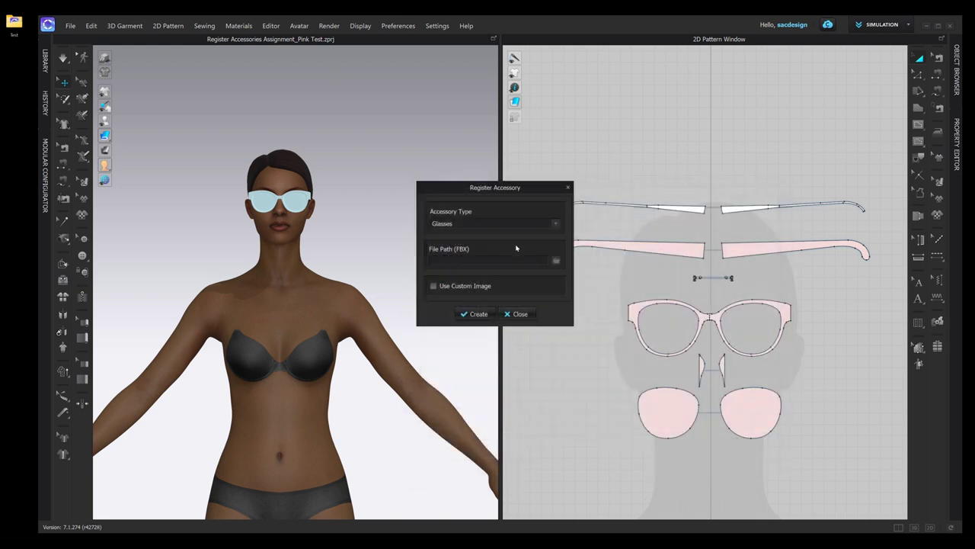
- Create the accessory file as Pink Sunglasses in the Test folder and finish the accessory registration
{"action": "left_click", "coordinate": [481, 316]}
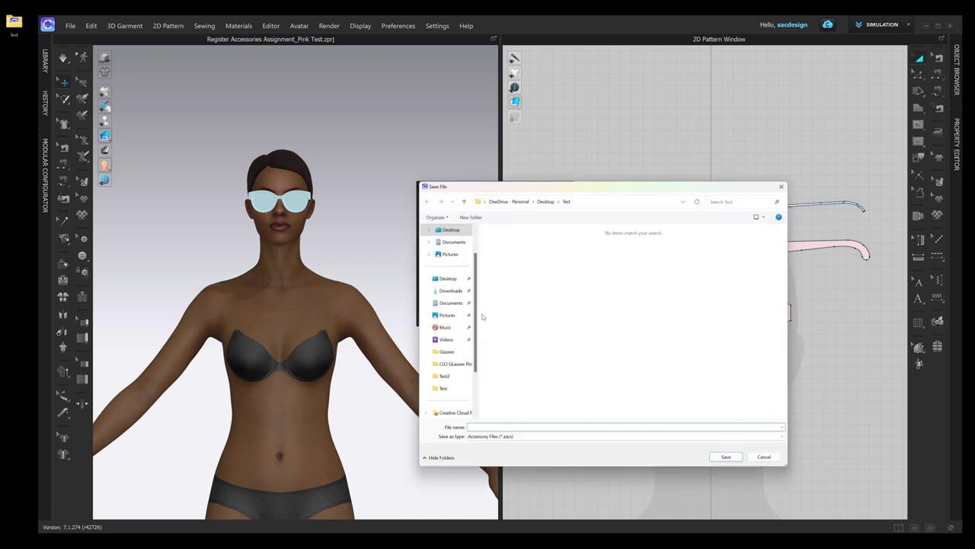
{"action": "left_click", "coordinate": [439, 390]}
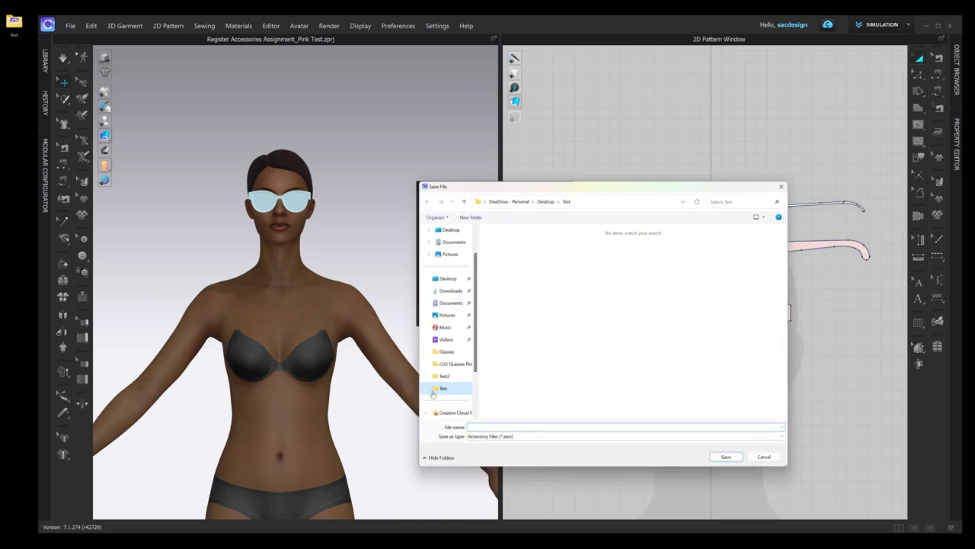
{"action": "left_click", "coordinate": [492, 427]}
{"action": "type", "text": "Pink Sungla"}
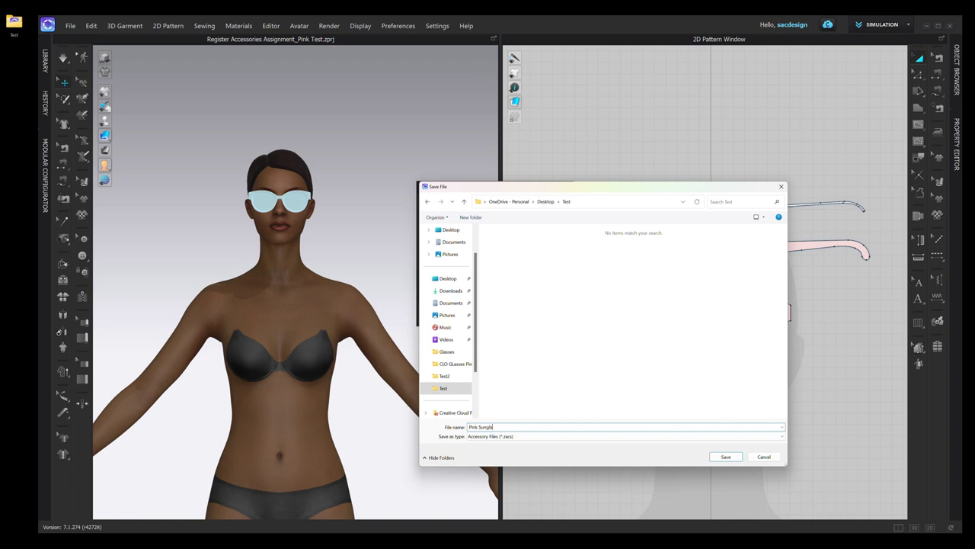
{"action": "type", "text": "sses"}
{"action": "left_click", "coordinate": [721, 457]}
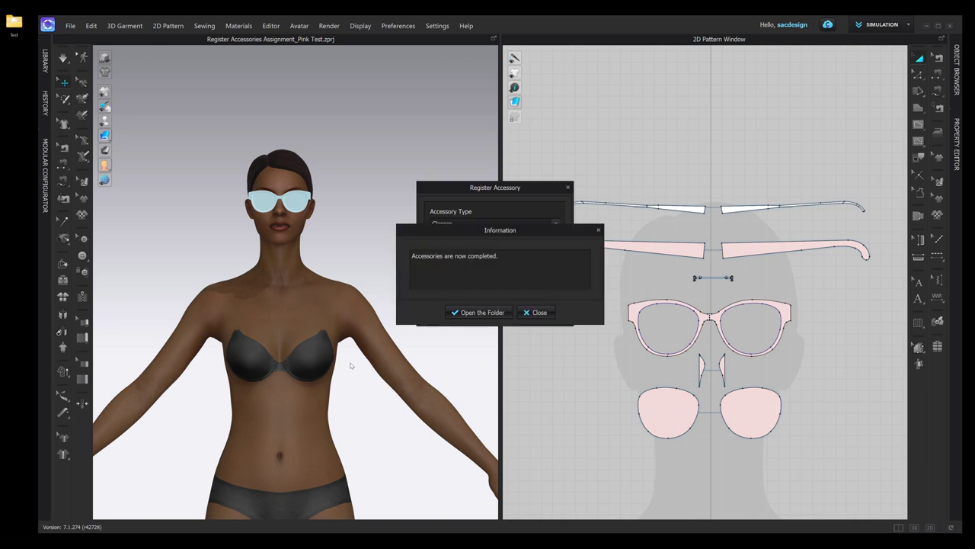
{"action": "left_click", "coordinate": [547, 312]}
{"action": "left_click", "coordinate": [517, 313]}
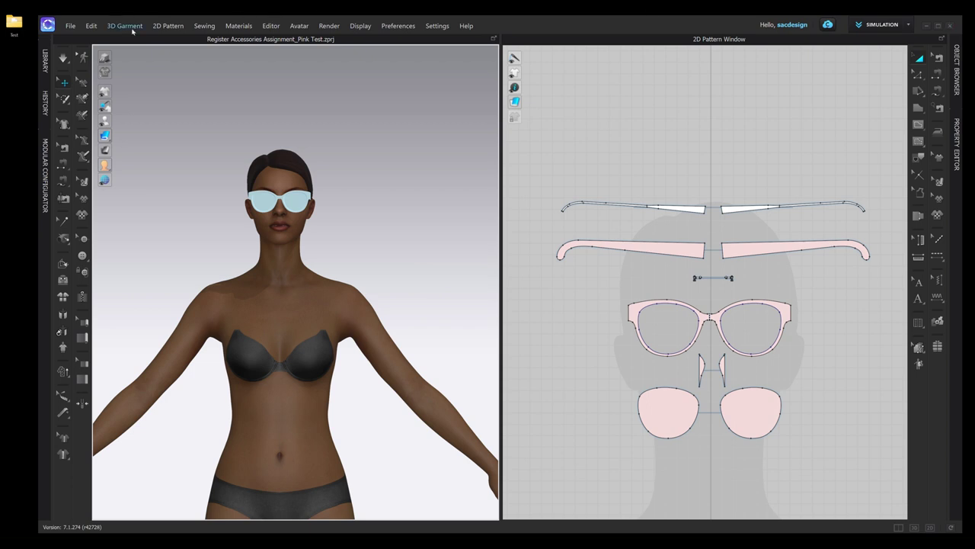
- Save the current project and close the program
{"action": "left_click", "coordinate": [70, 25]}
{"action": "left_click", "coordinate": [122, 83]}
{"action": "left_click", "coordinate": [951, 26]}
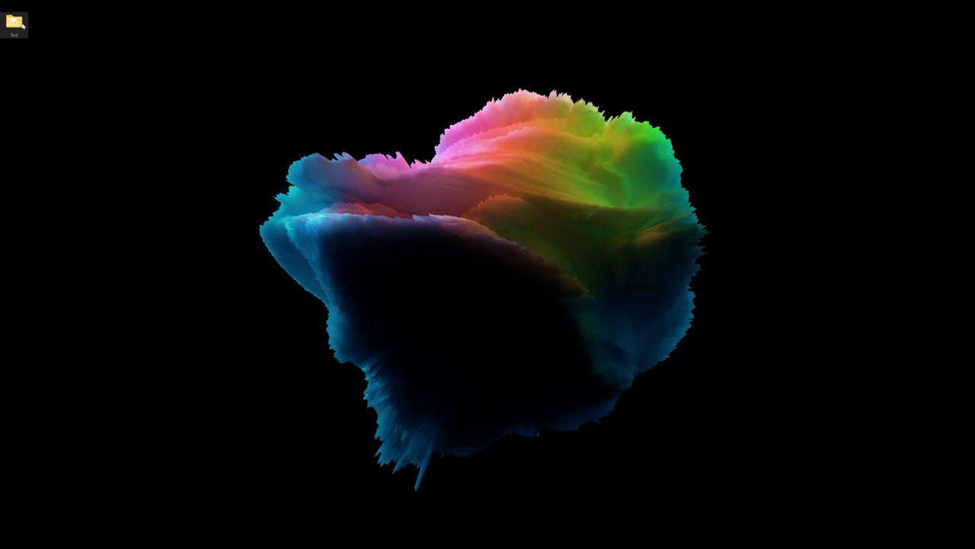
- Open the Swimwear project from the Test folder on the desktop and dismiss the welcome notice
{"action": "double_click", "coordinate": [22, 24]}
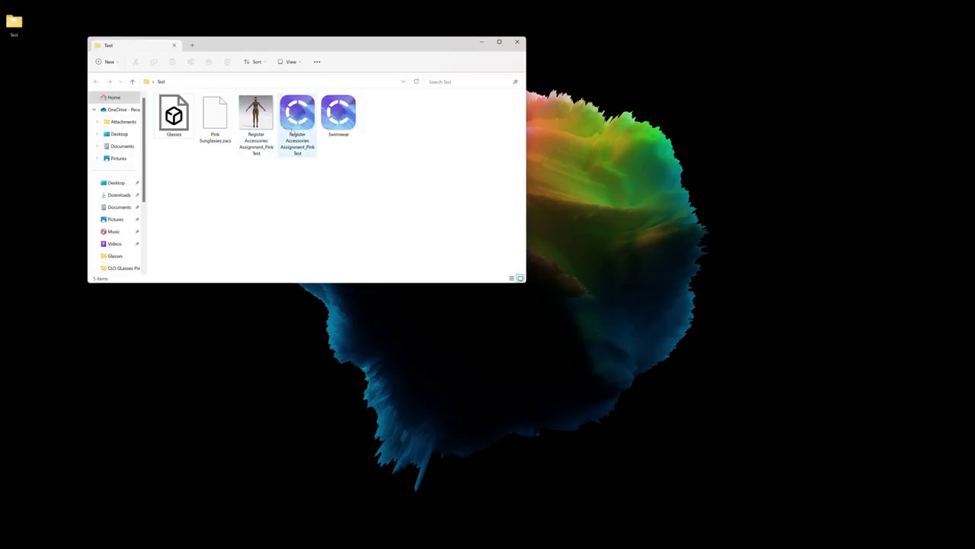
{"action": "left_click", "coordinate": [337, 122]}
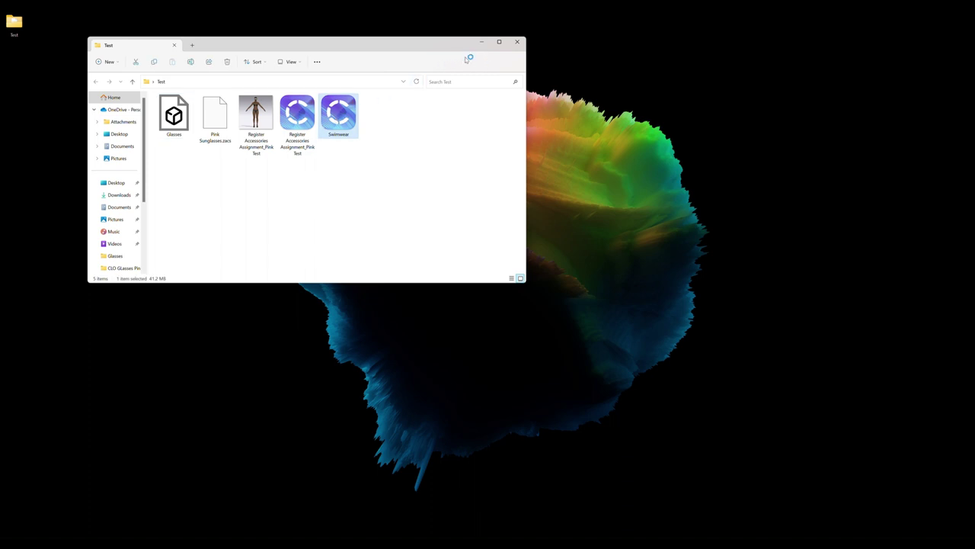
{"action": "left_click", "coordinate": [516, 43]}
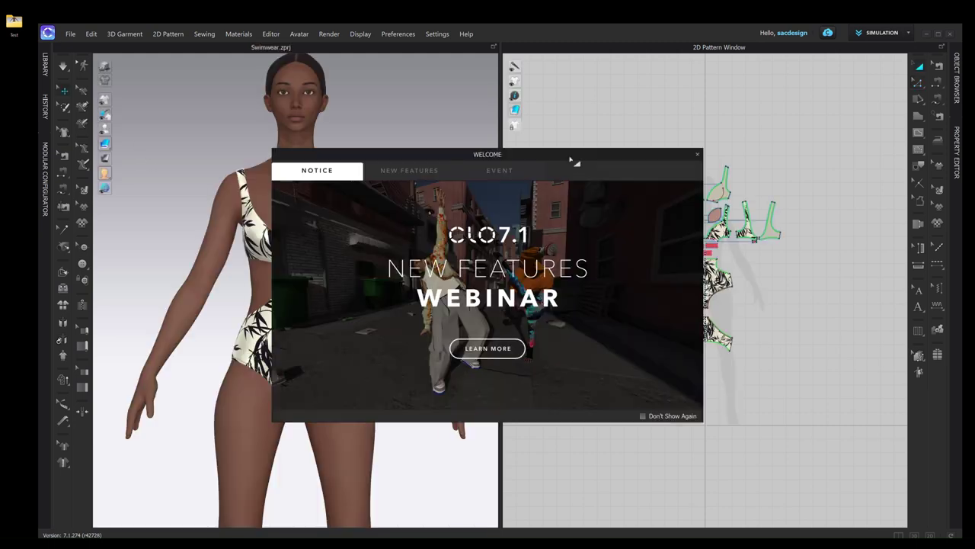
{"action": "left_click", "coordinate": [698, 155]}
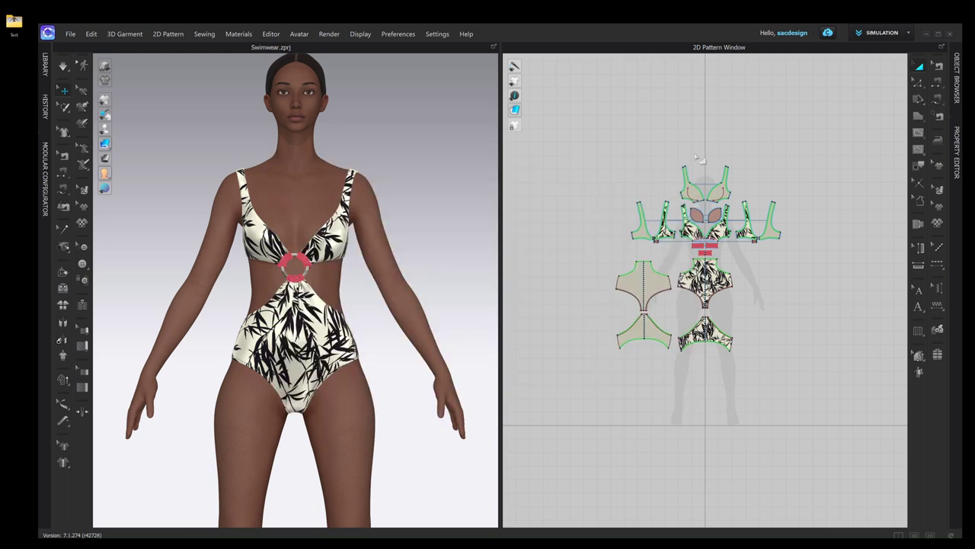
- Put the Pink Sunglasses accessory from the FDM114C library's Test folder on the swimwear avatar
{"action": "left_click", "coordinate": [43, 68]}
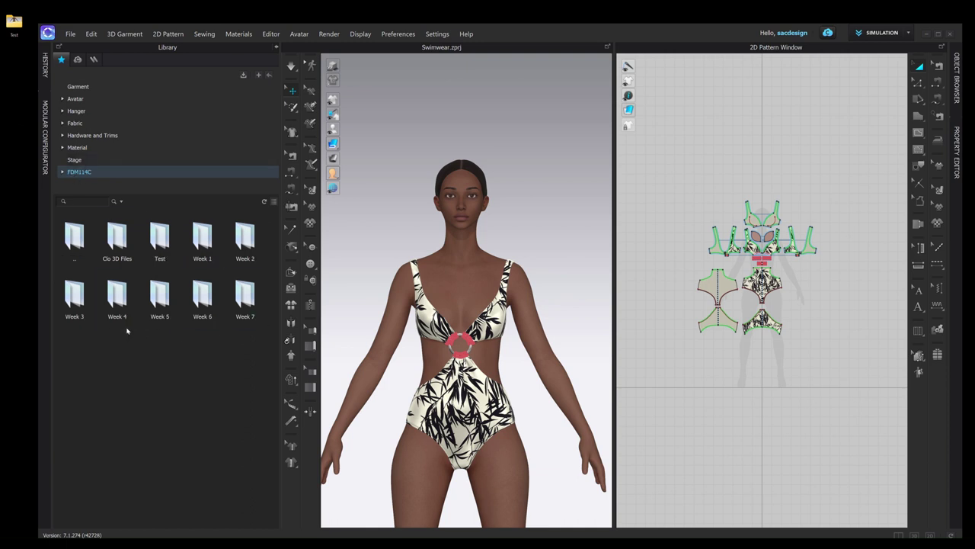
{"action": "double_click", "coordinate": [117, 294]}
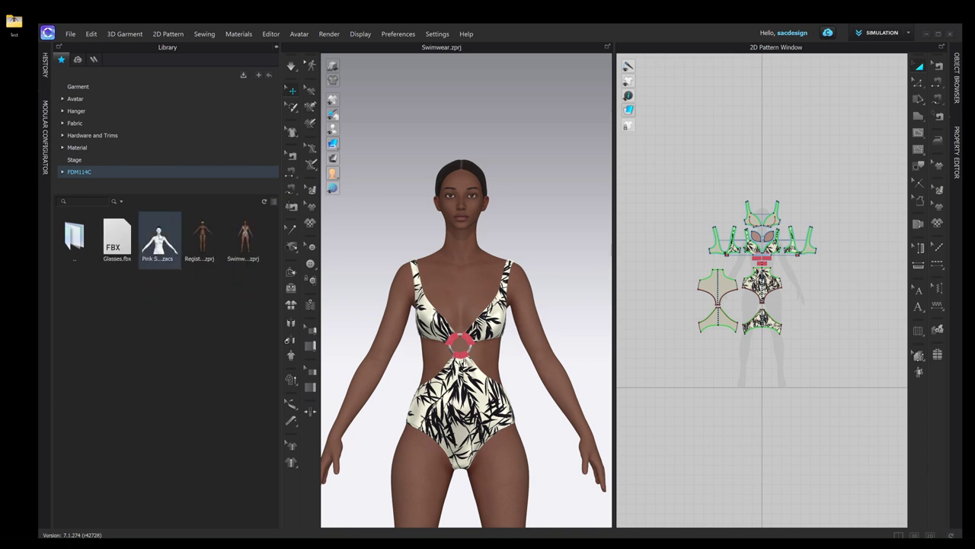
{"action": "double_click", "coordinate": [160, 237]}
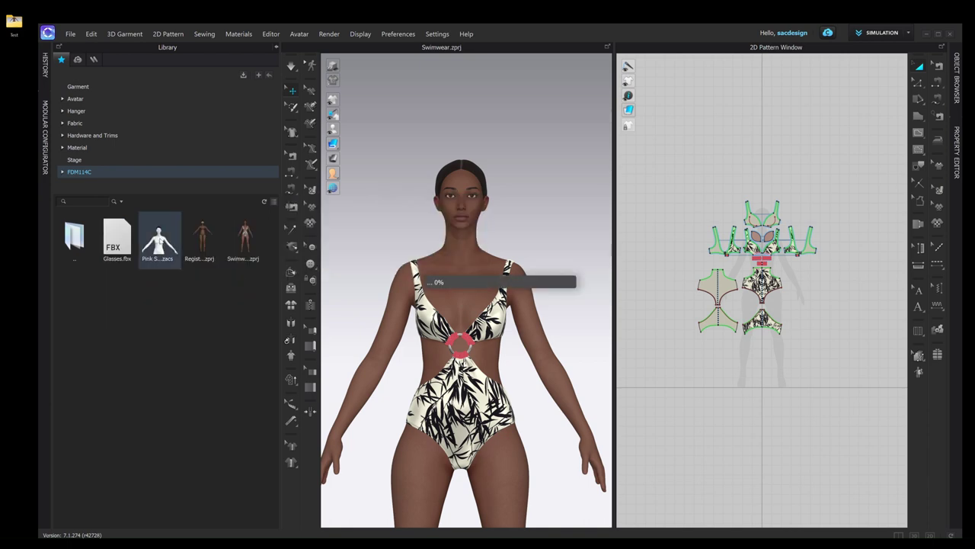
{"action": "left_click", "coordinate": [277, 48]}
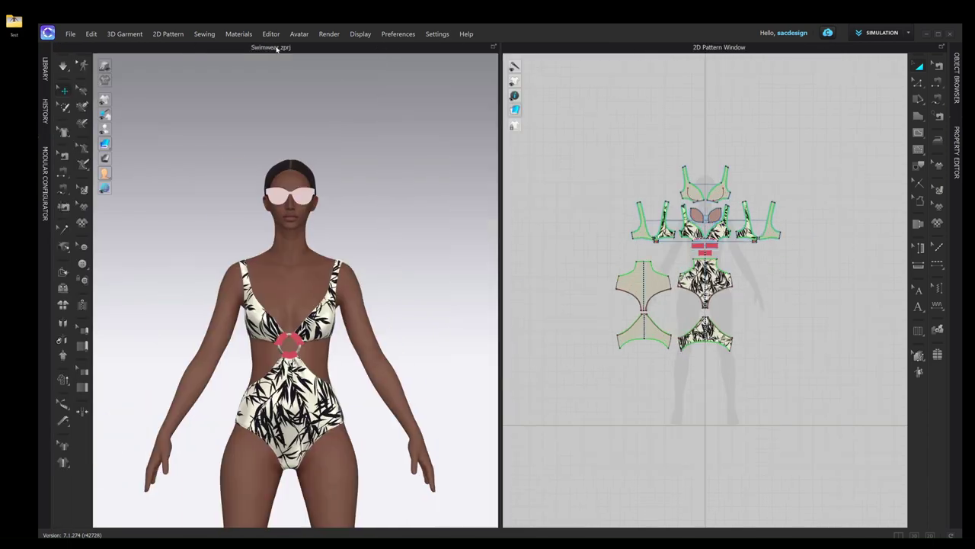
- Set the material type of the avatar's sunglasses frame to Glass (Render Only)
{"action": "scroll", "coordinate": [328, 161], "scroll_direction": "up", "scroll_amount": 3}
{"action": "scroll", "coordinate": [316, 281], "scroll_direction": "up", "scroll_amount": 5}
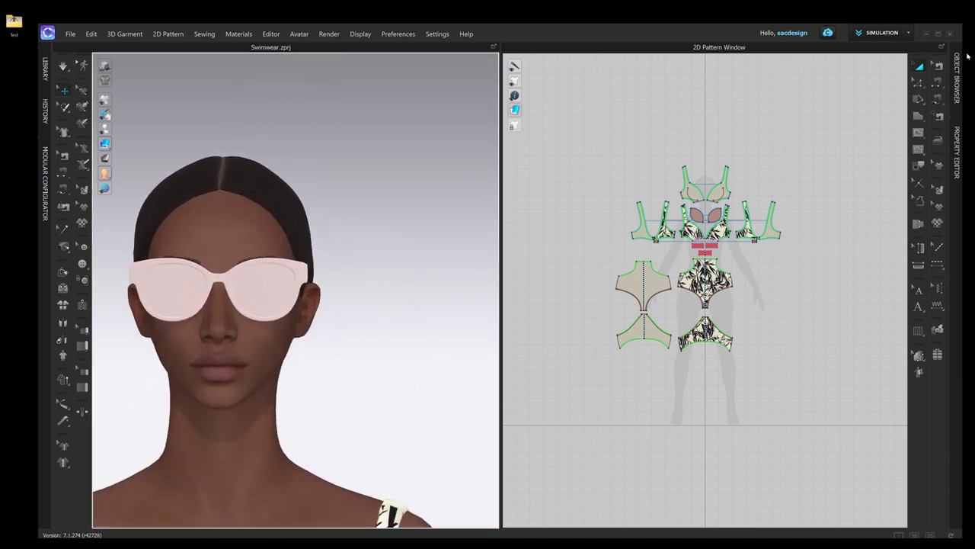
{"action": "left_click", "coordinate": [957, 76]}
{"action": "left_click", "coordinate": [960, 111]}
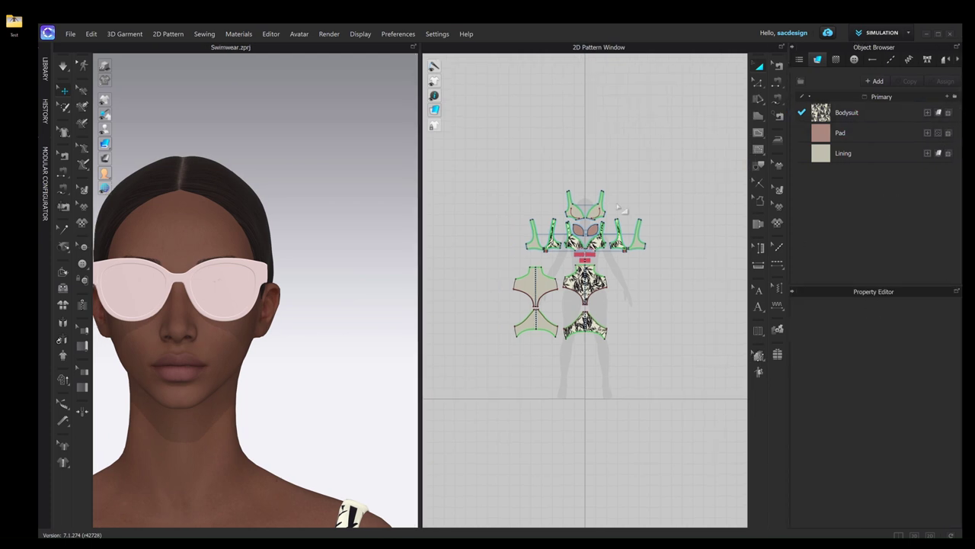
{"action": "scroll", "coordinate": [268, 282], "scroll_direction": "up", "scroll_amount": 3}
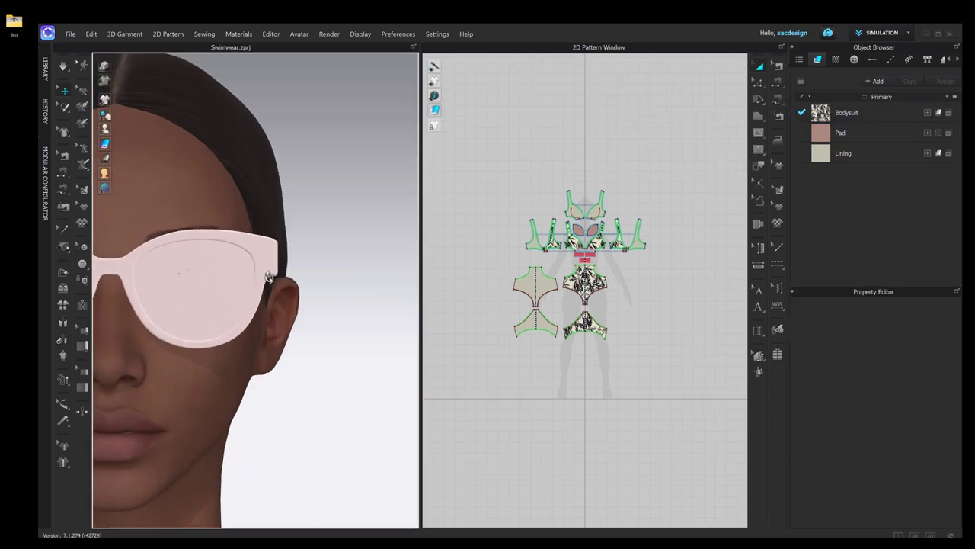
{"action": "right_click_drag", "start_coordinate": [268, 282], "coordinate": [355, 188]}
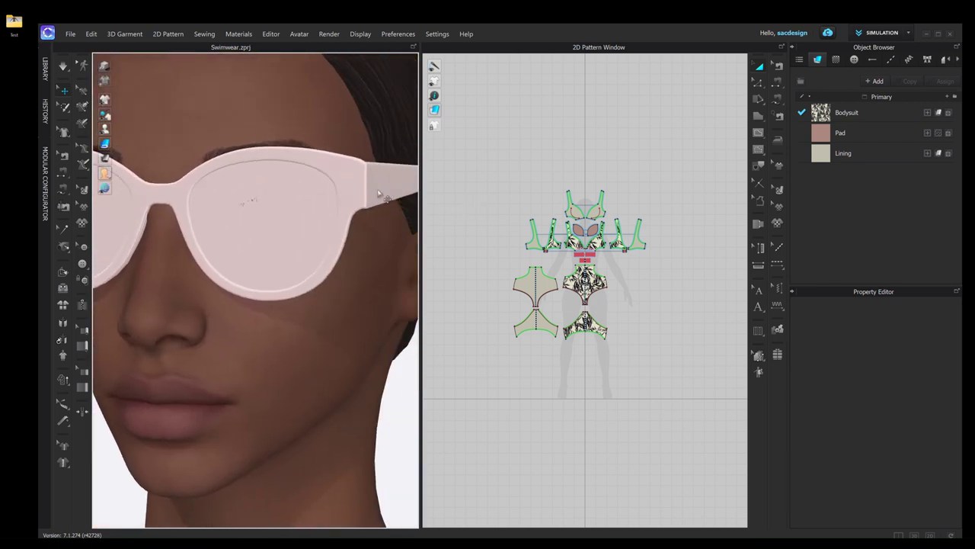
{"action": "left_click", "coordinate": [354, 187]}
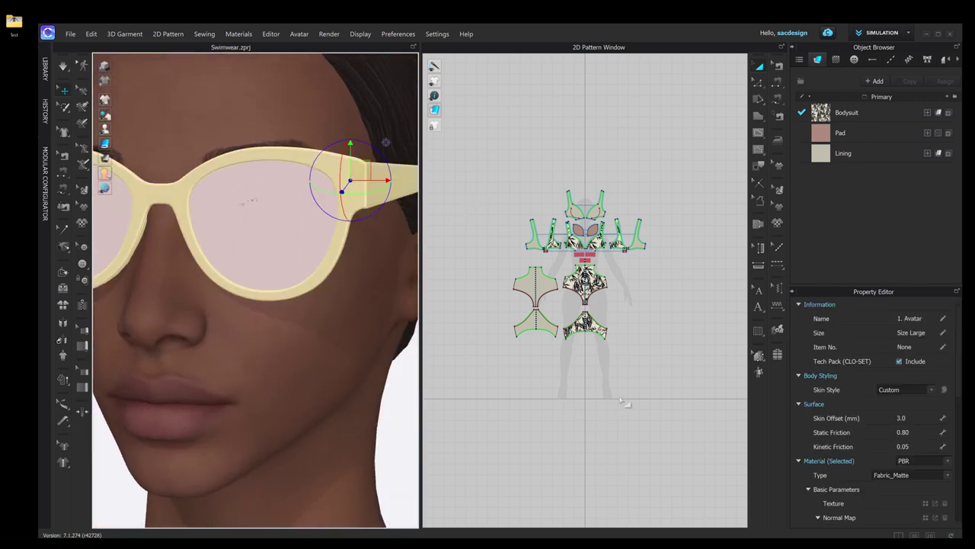
{"action": "left_click_drag", "start_coordinate": [958, 319], "coordinate": [958, 374]}
{"action": "left_click", "coordinate": [947, 353]}
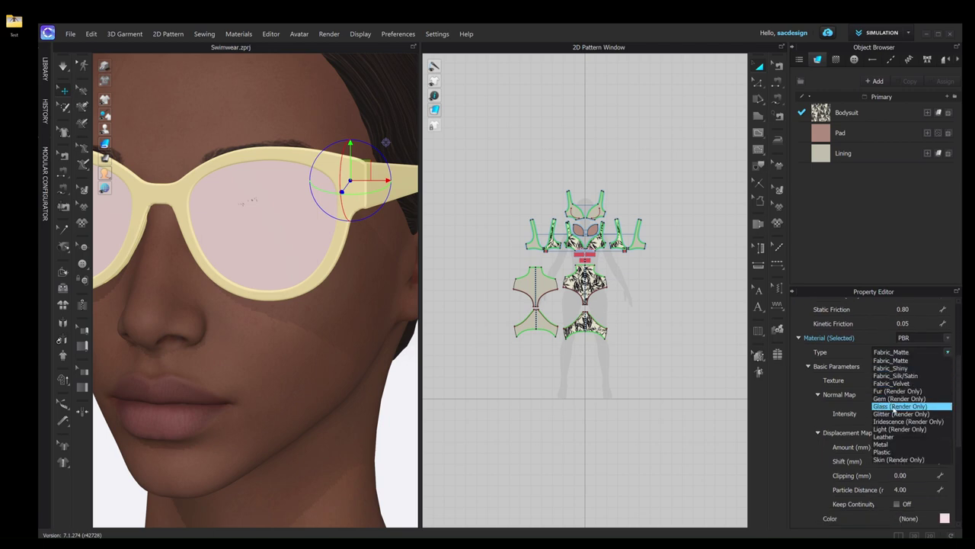
{"action": "left_click", "coordinate": [897, 407]}
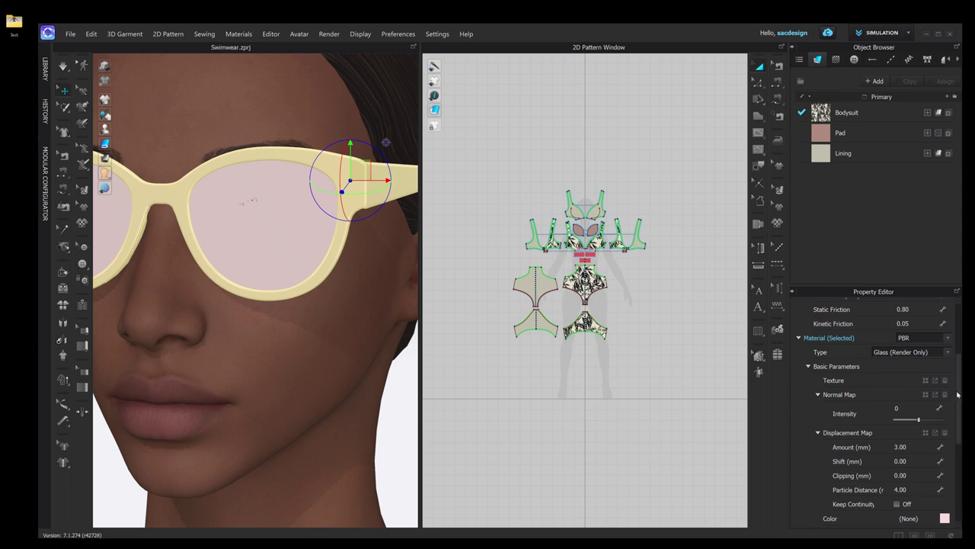
{"action": "left_click_drag", "start_coordinate": [959, 394], "coordinate": [958, 411]}
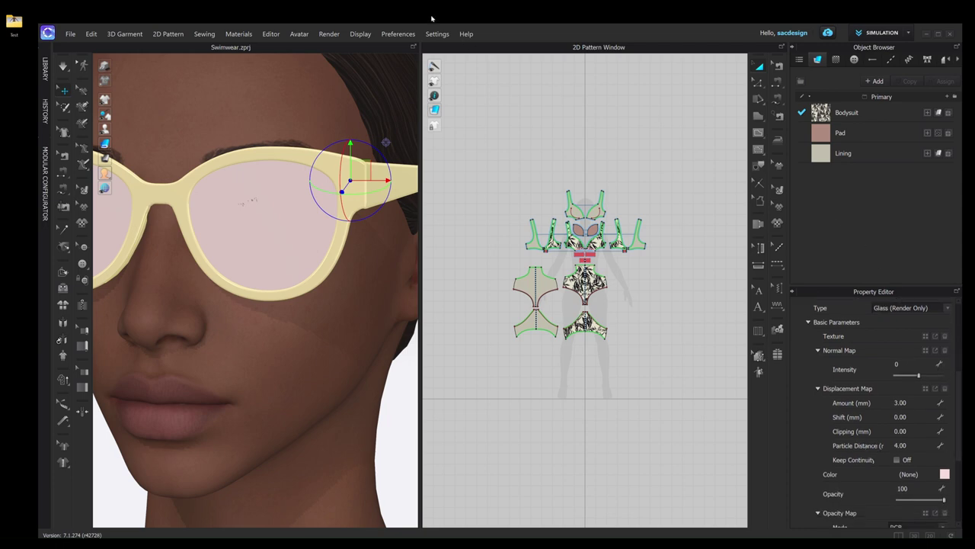